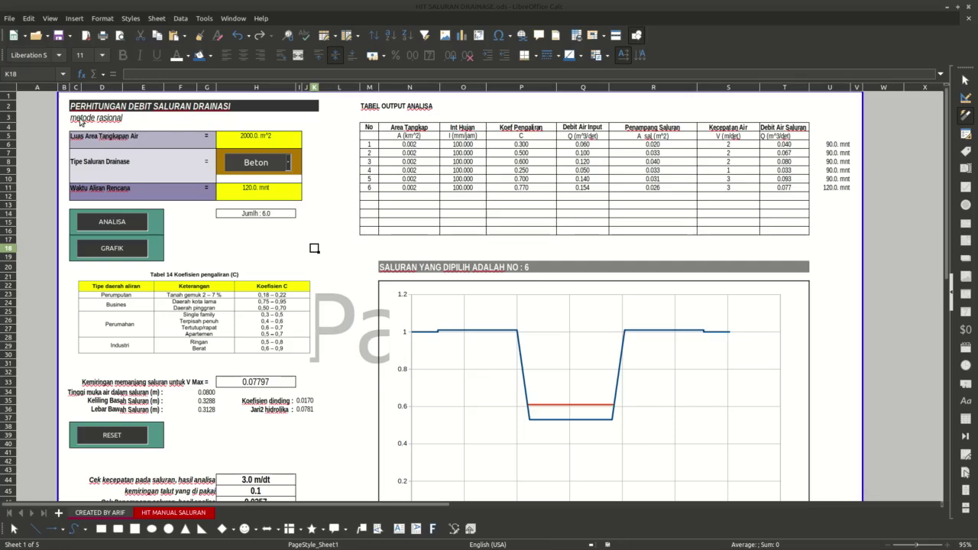
# - Set the drainage channel type to Tanah and the catchment area (Luas Area Tangkapan Air) to 3000 m²
pyautogui.click(261, 137)
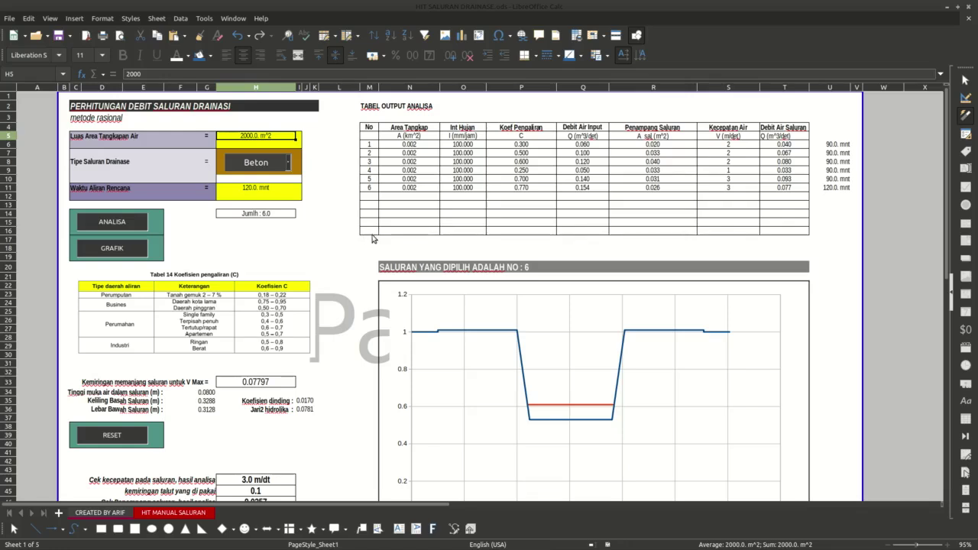
pyautogui.click(289, 162)
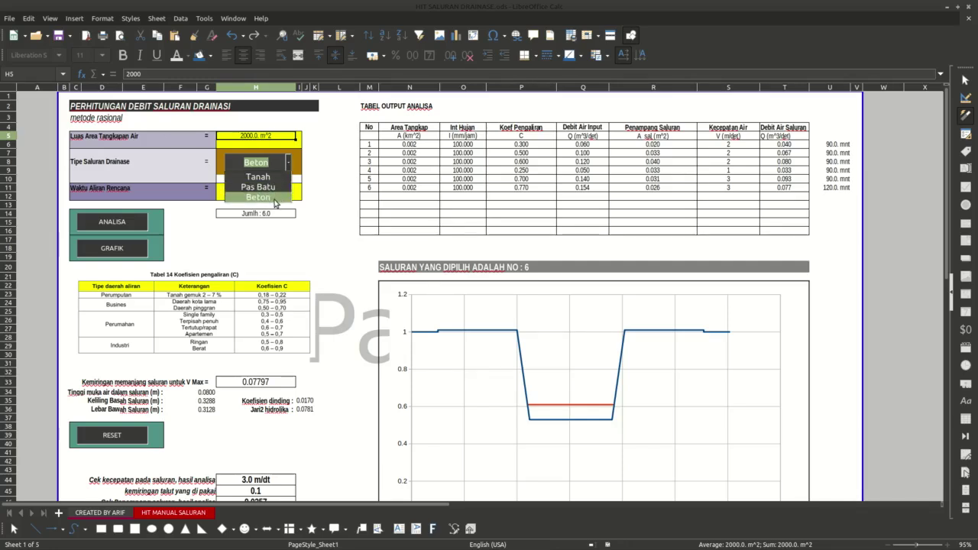
pyautogui.click(267, 248)
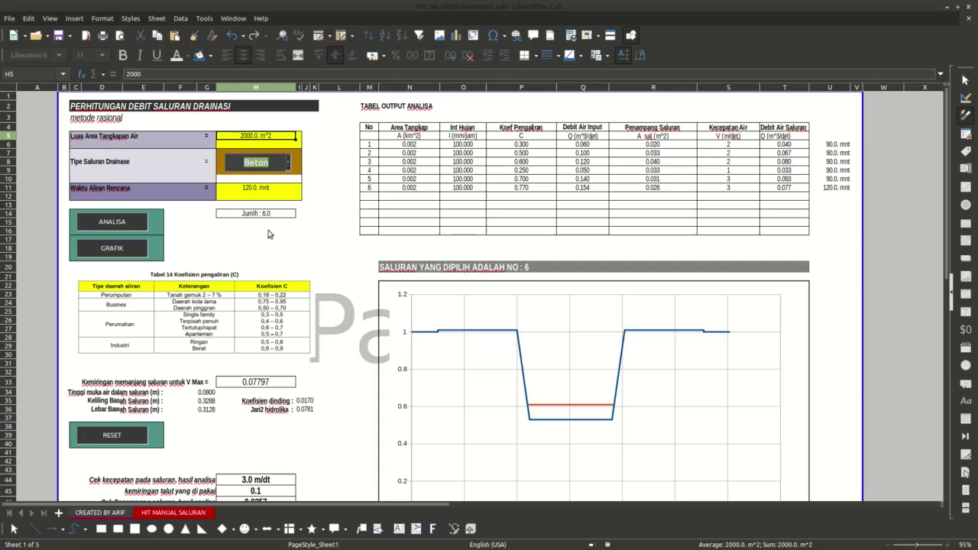
pyautogui.click(288, 165)
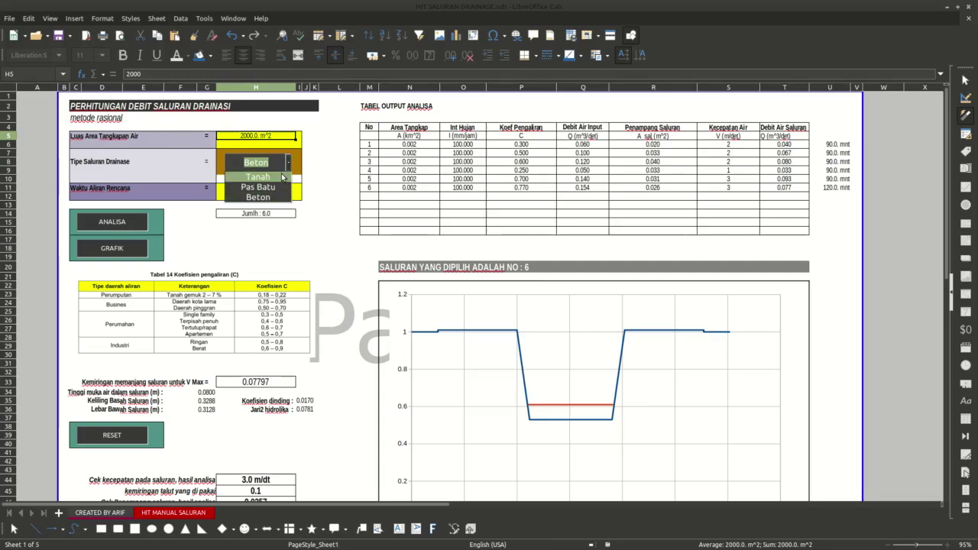
pyautogui.click(282, 176)
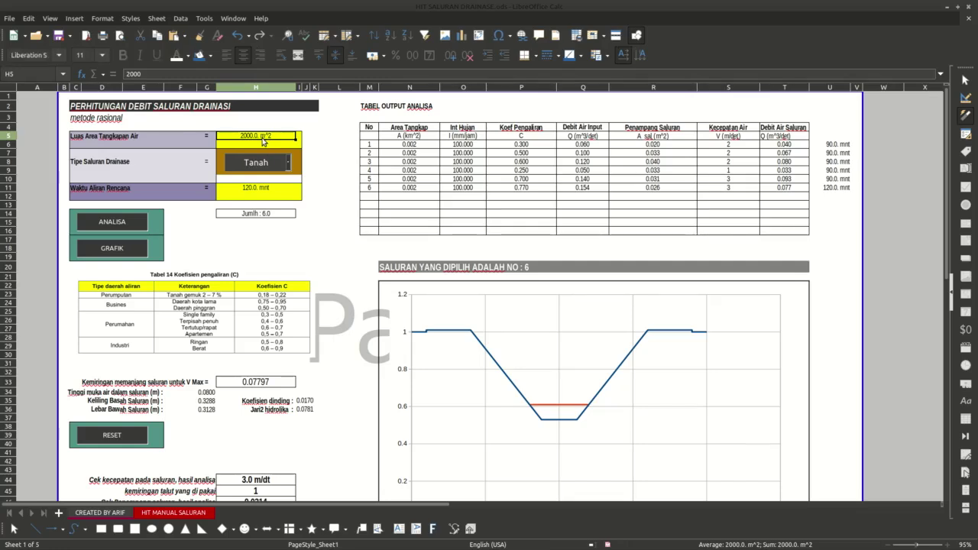
pyautogui.write('3000')
pyautogui.press('Return')
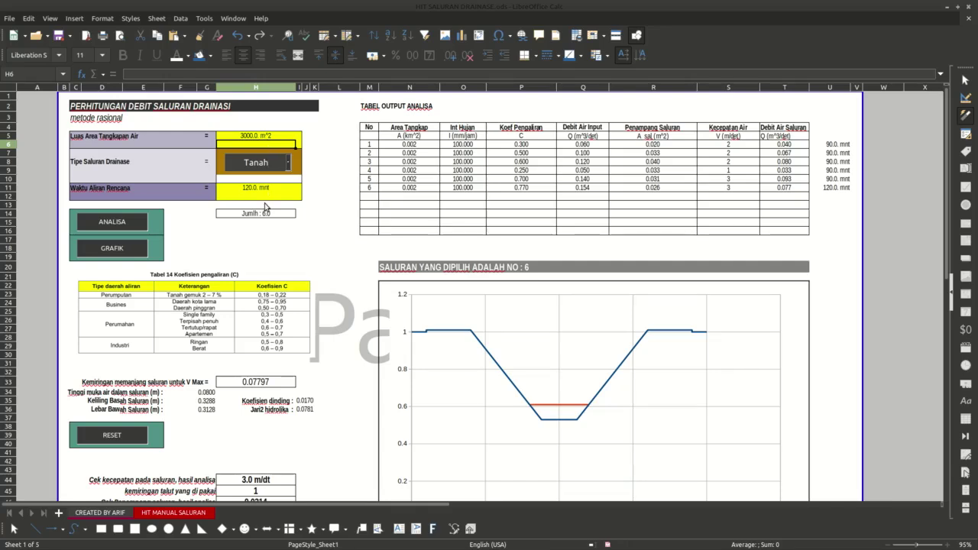
# - Set the planned flow time (Waktu Aliran Rencana) to 60 minutes
pyautogui.click(264, 197)
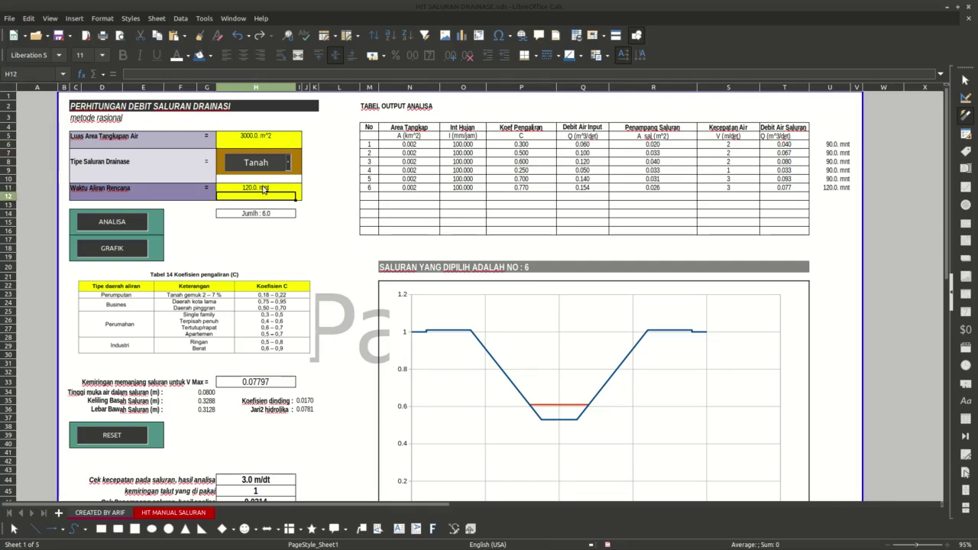
pyautogui.click(263, 189)
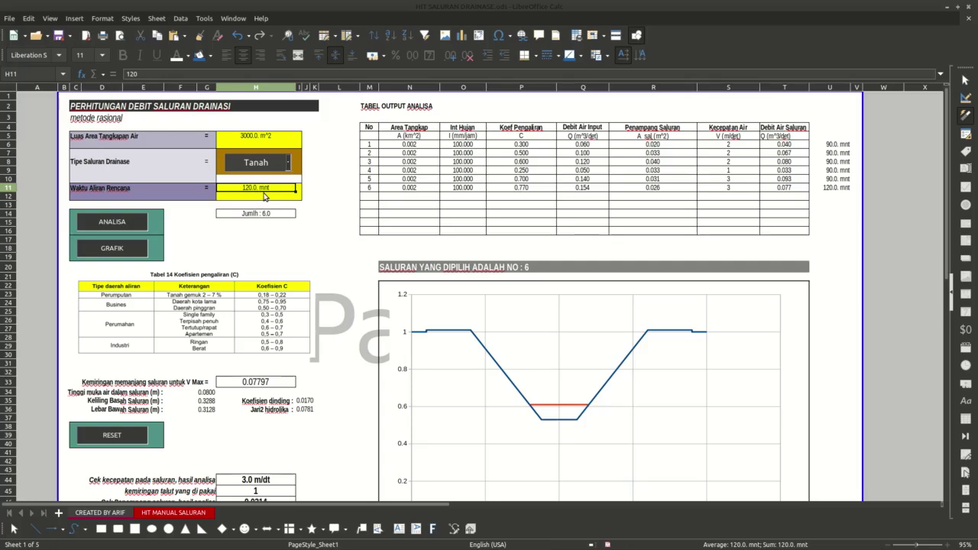
pyautogui.click(266, 195)
pyautogui.write('60')
pyautogui.press('Return')
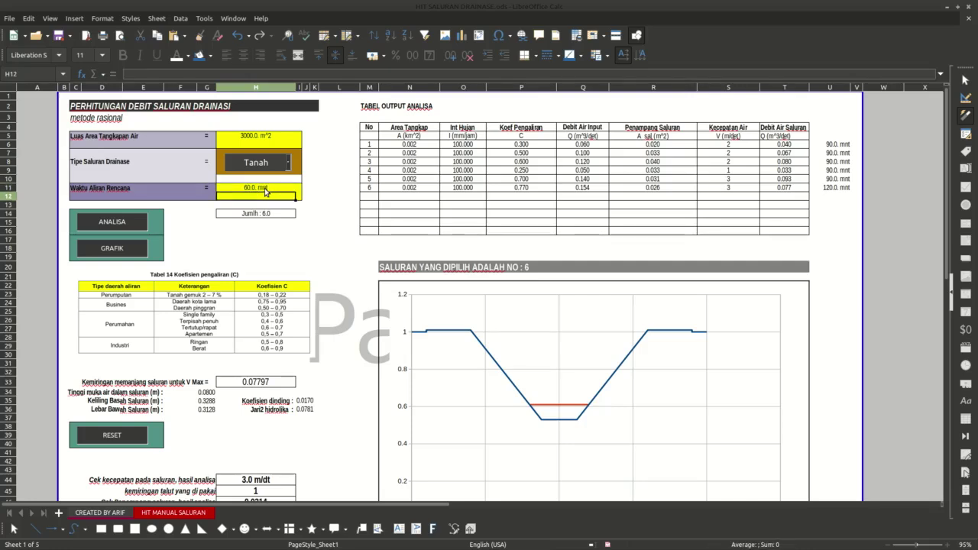
# - Run the discharge analysis on the entered inputs with a runoff coefficient of 0.22
pyautogui.click(263, 138)
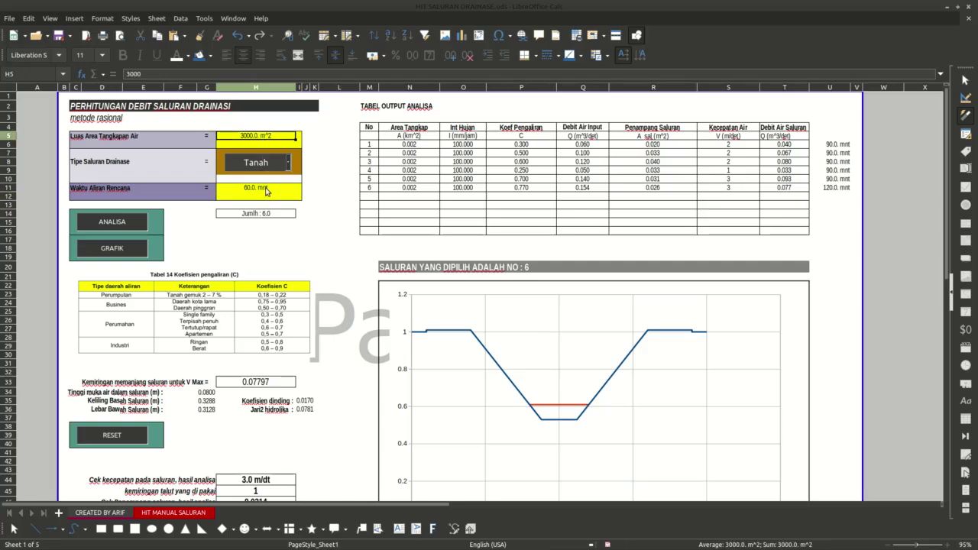
pyautogui.click(259, 191)
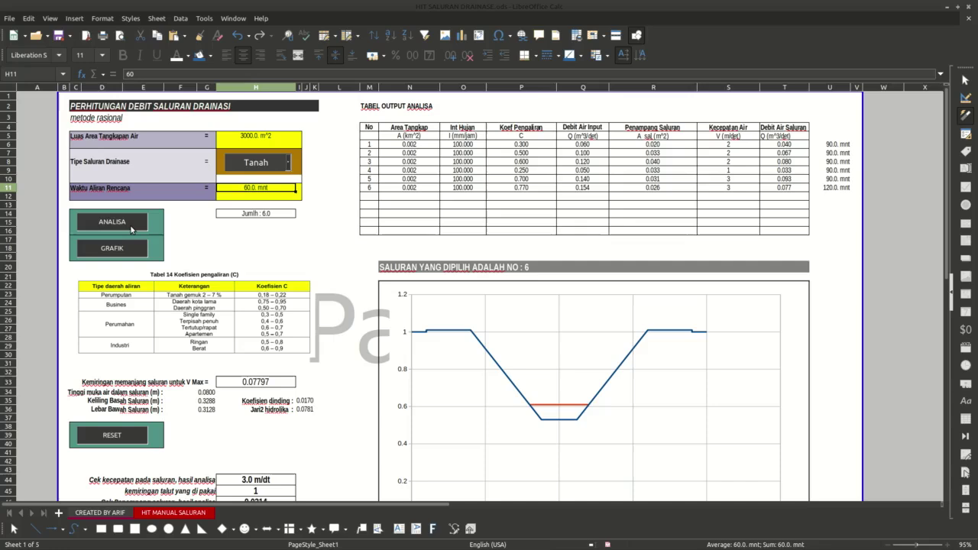
pyautogui.click(128, 224)
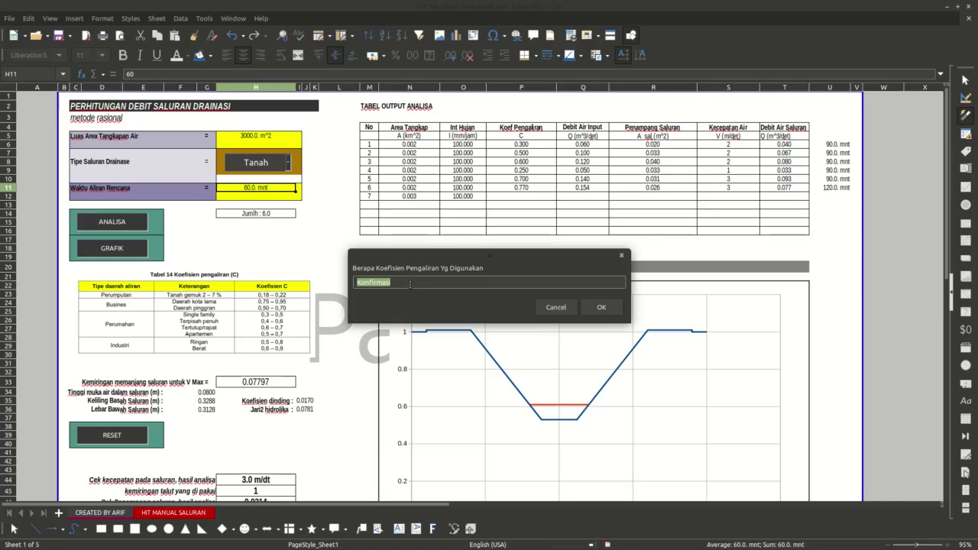
pyautogui.write('0.22')
pyautogui.click(599, 307)
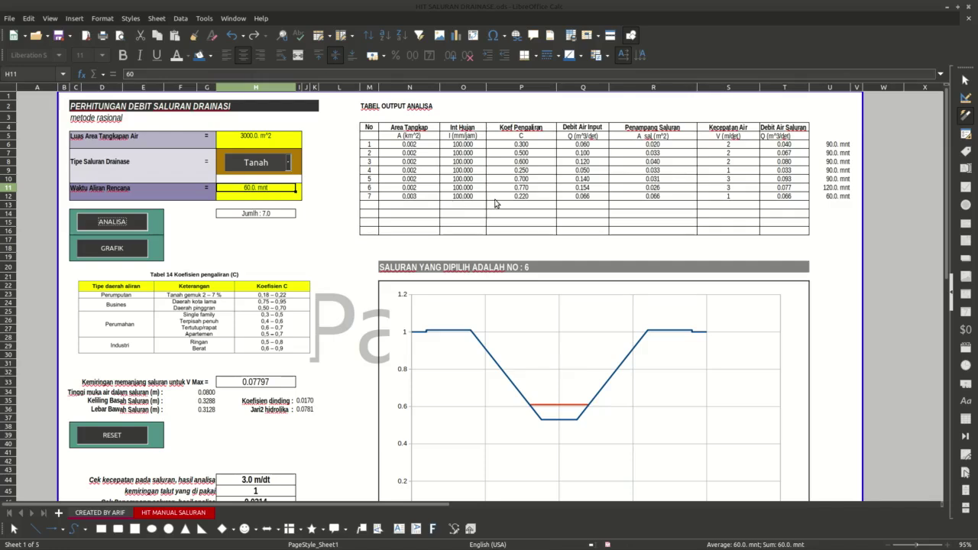
# - Examine the flow time, channel discharge, velocity, cross-section and input discharge in row 7 of the analysis output table
pyautogui.click(841, 197)
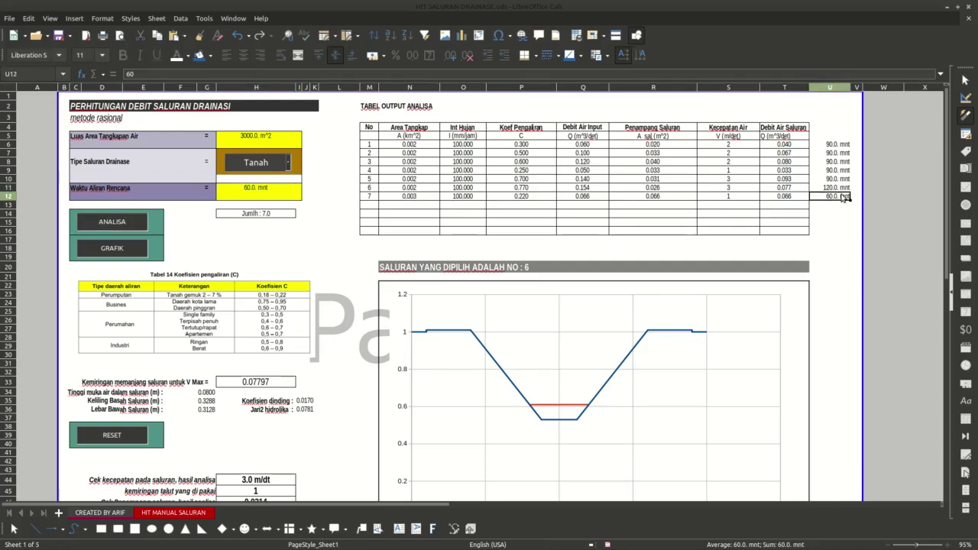
pyautogui.click(783, 201)
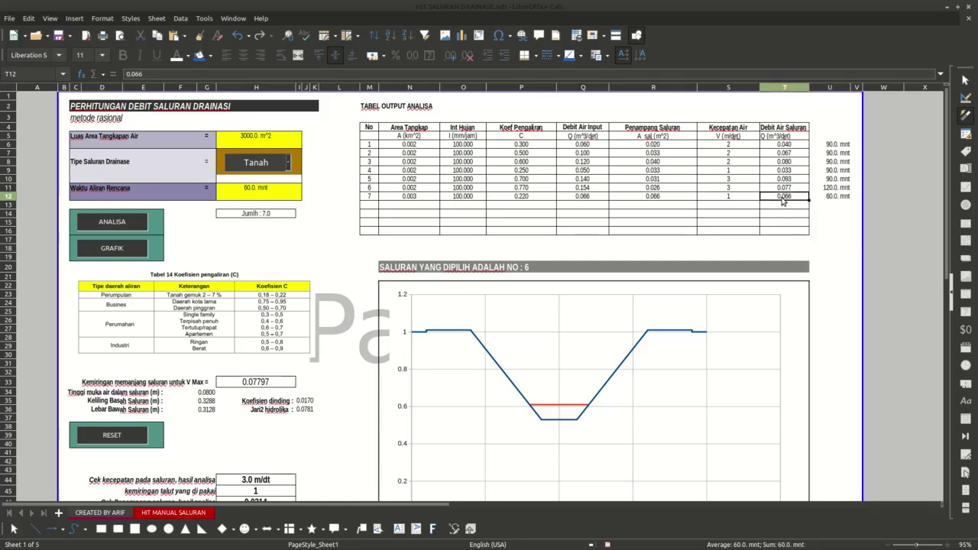
pyautogui.click(727, 198)
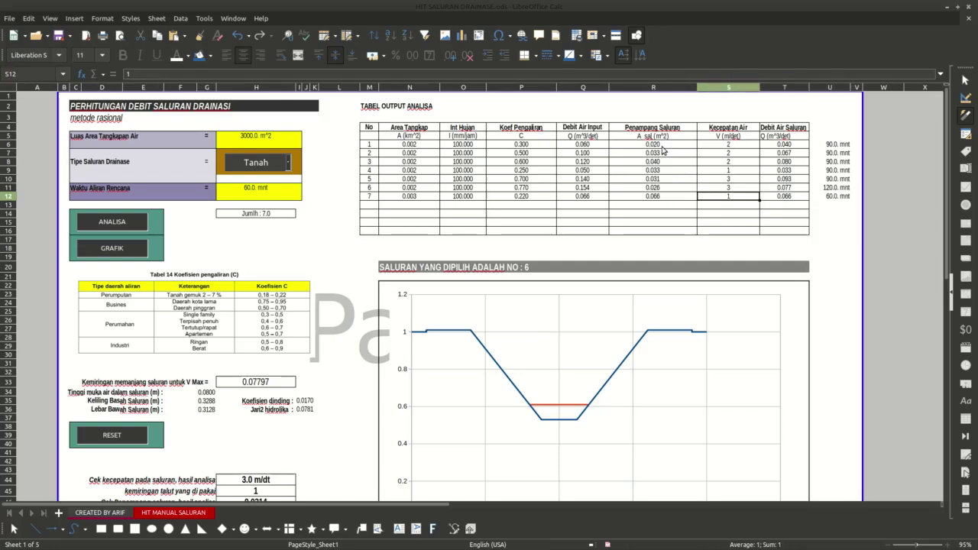
pyautogui.click(661, 200)
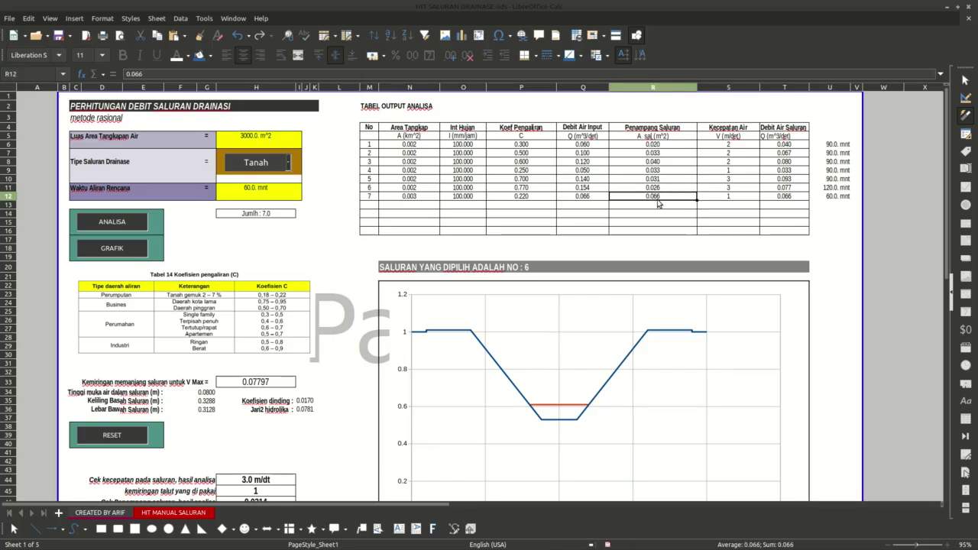
pyautogui.click(589, 200)
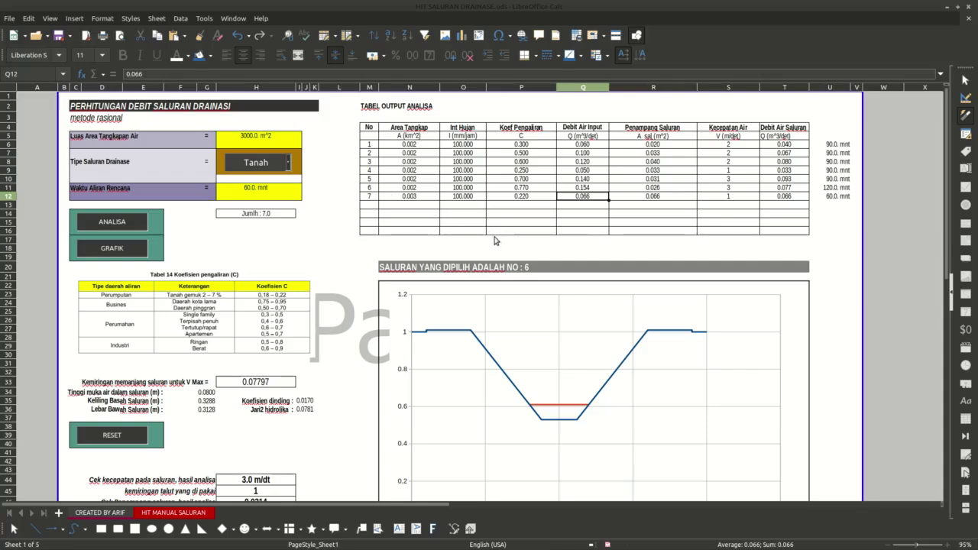
pyautogui.click(835, 197)
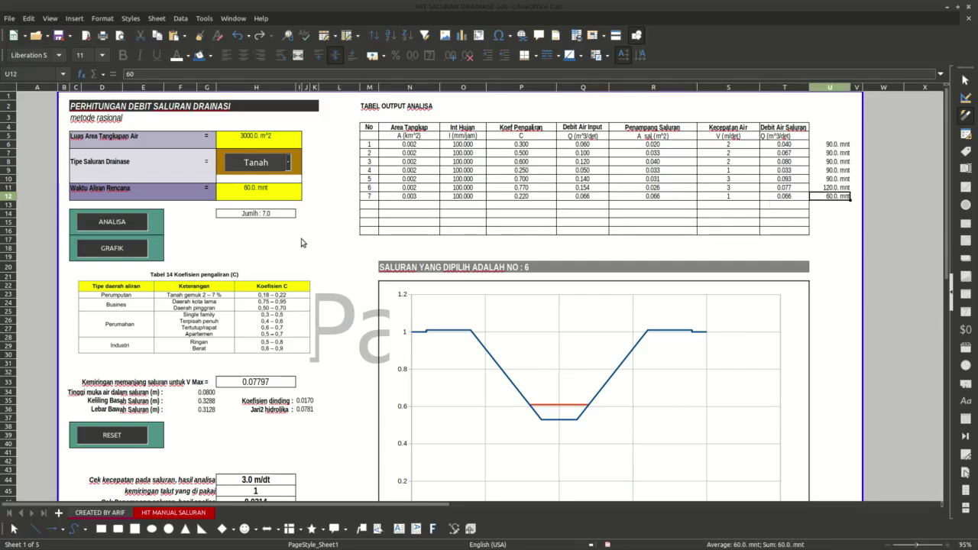
pyautogui.click(581, 200)
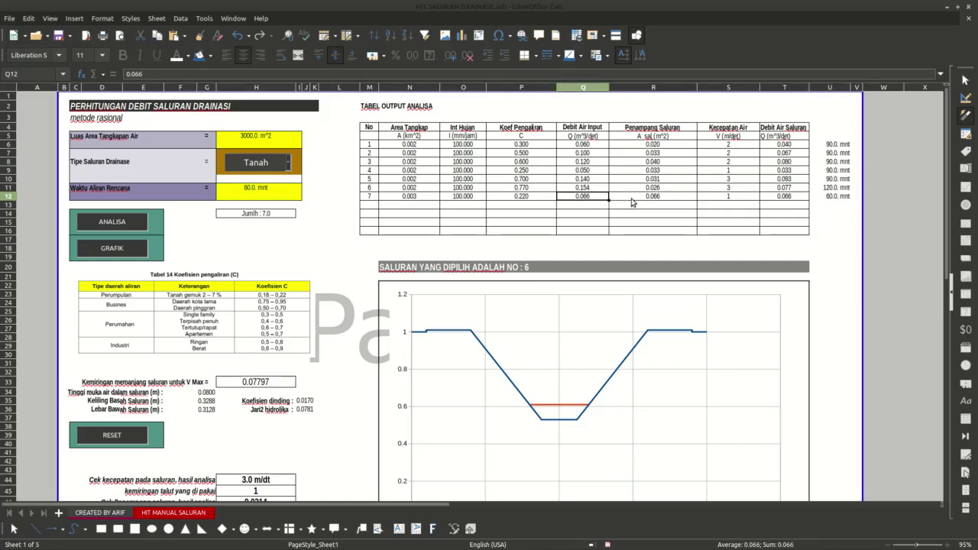
pyautogui.click(632, 199)
pyautogui.click(781, 197)
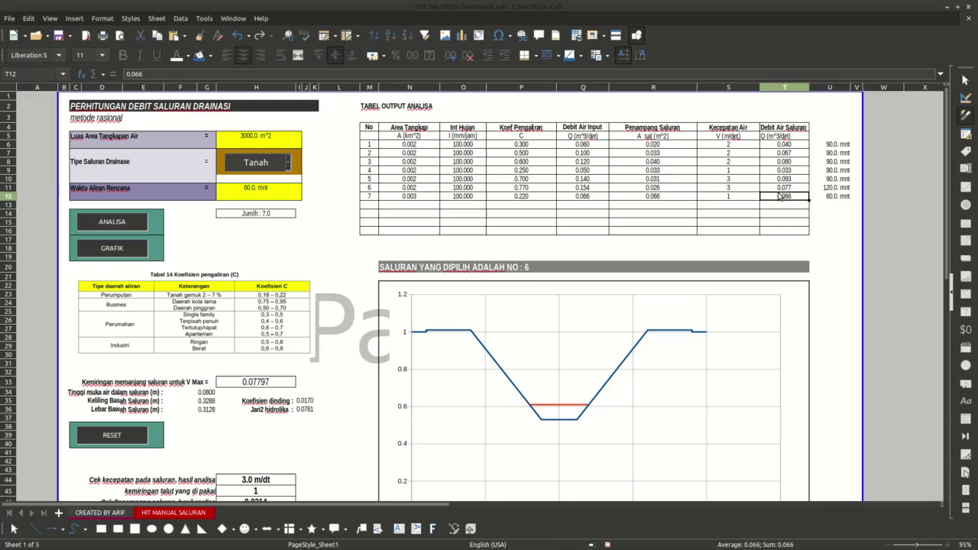
# - Generate the cross-section graph for channel number 7, trying a planned water height of 0.5
pyautogui.click(121, 250)
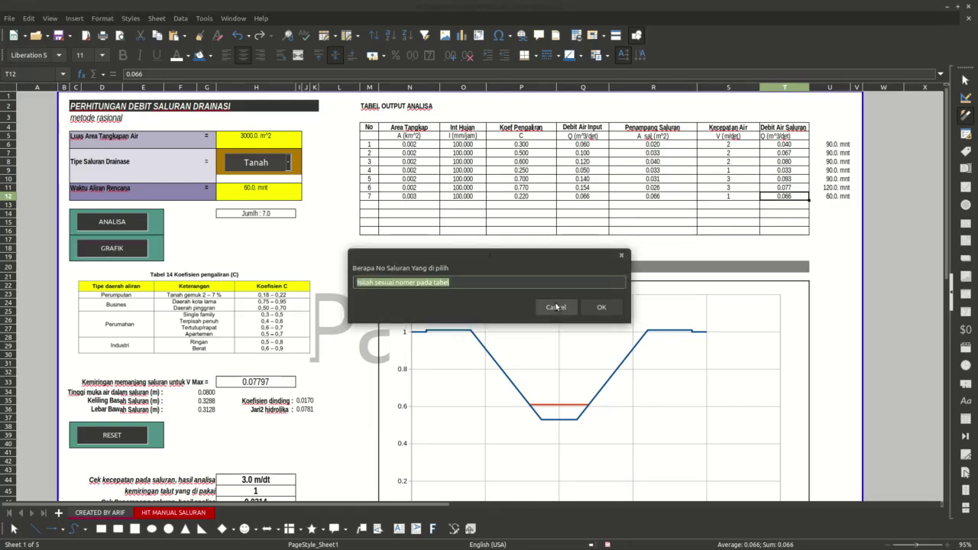
pyautogui.click(548, 306)
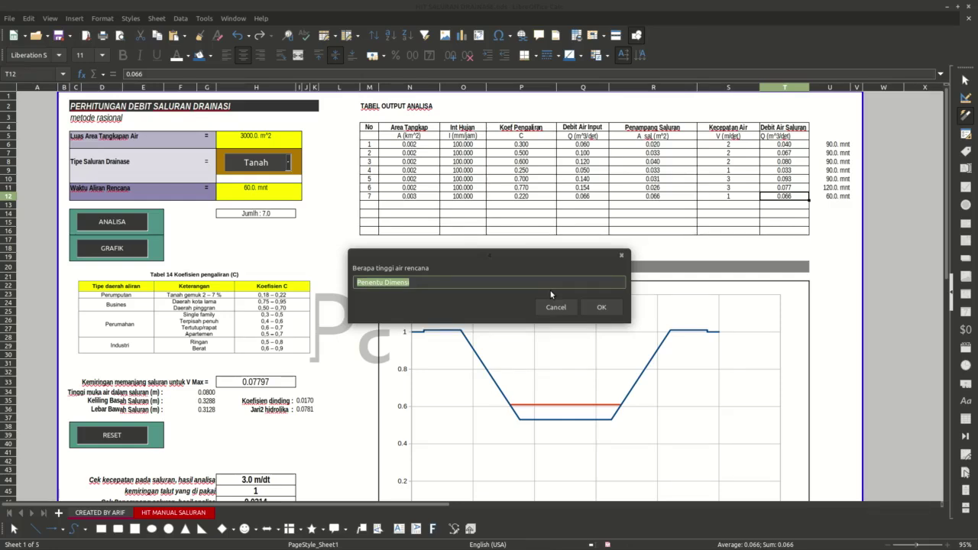
pyautogui.write('0.5')
pyautogui.press('Return')
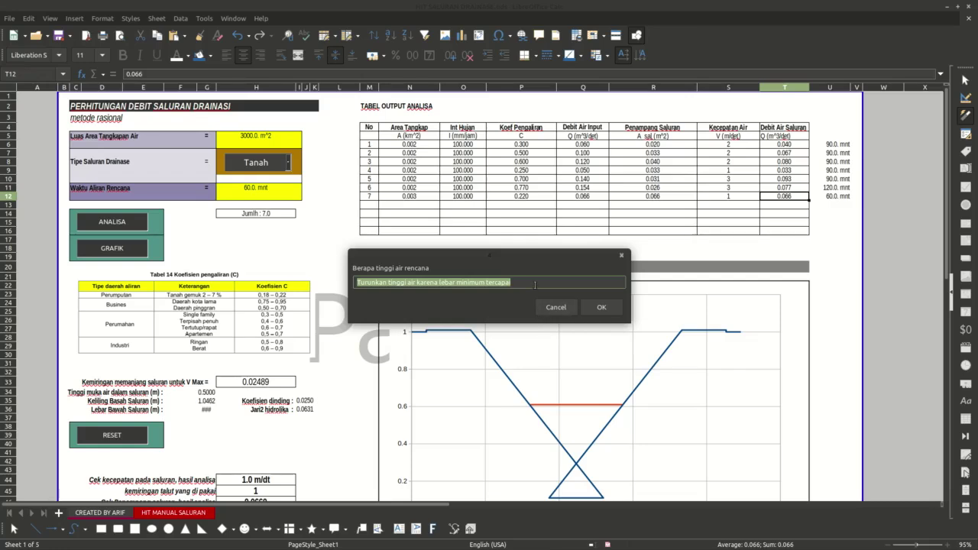
# - Try a planned water height of 0.3 for the selected channel
pyautogui.write('0')
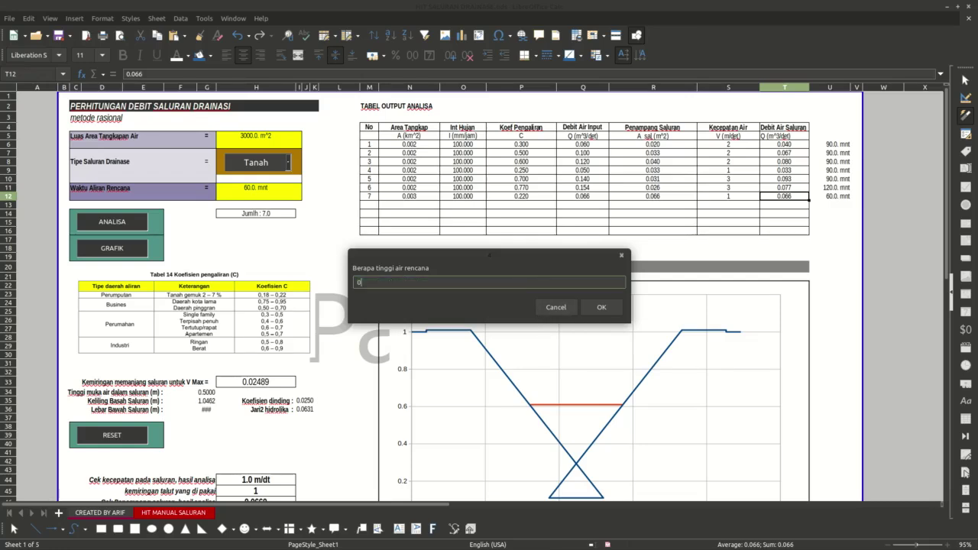
pyautogui.write('.3')
pyautogui.press('Return')
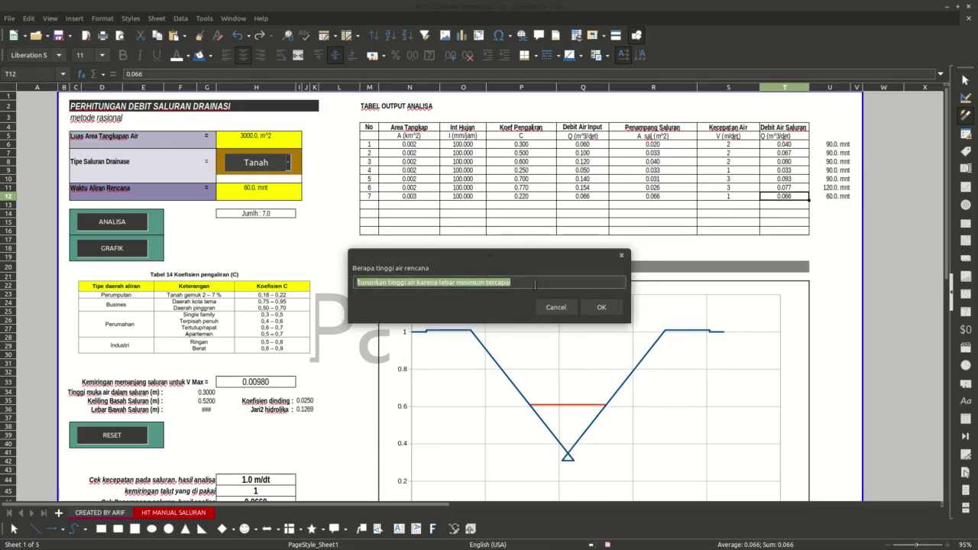
# - Set the planned water height to 0.1 to complete the channel's cross-section graph
pyautogui.write('0.0')
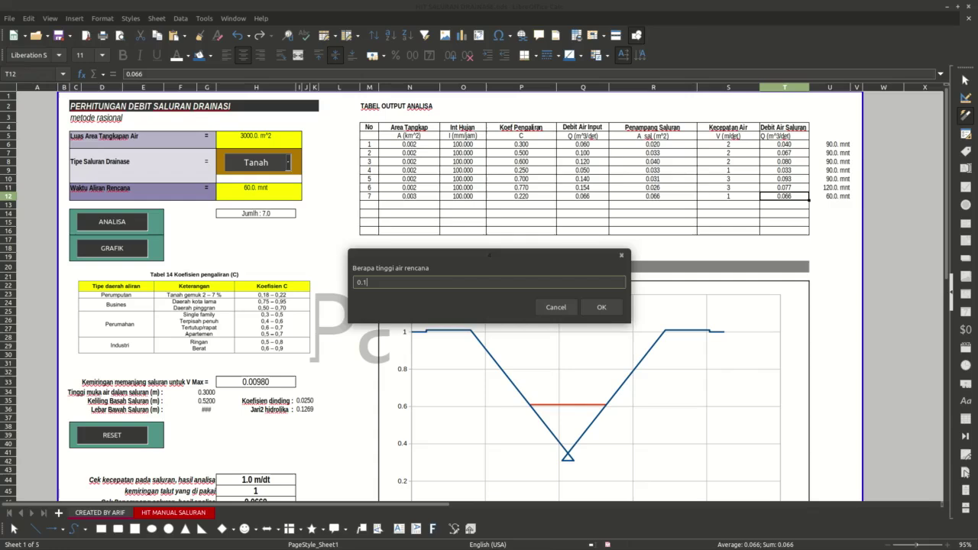
pyautogui.write('1')
pyautogui.press('Return')
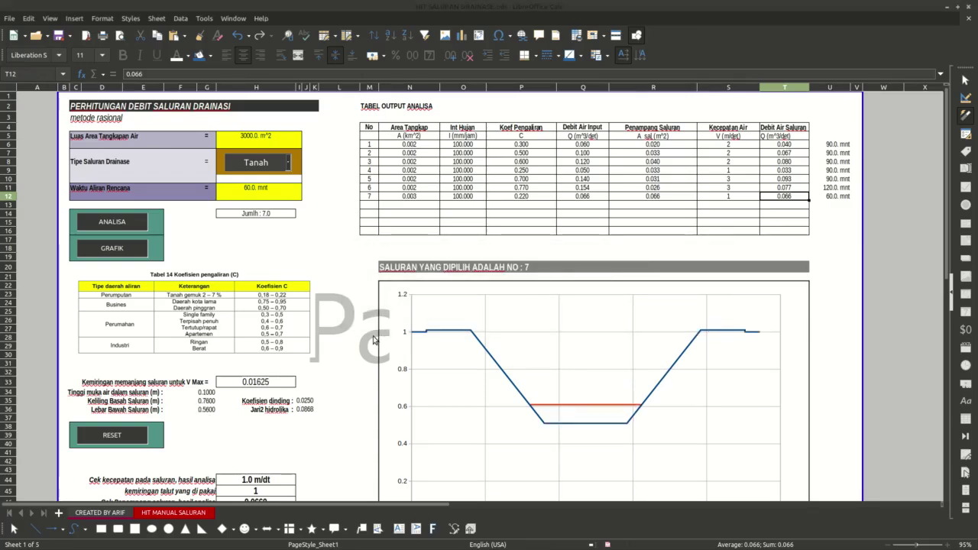
# - Review the channel's longitudinal slope, velocity check, alternative slope with its flow velocity, and bottom width
pyautogui.scroll(-3, 374, 340)
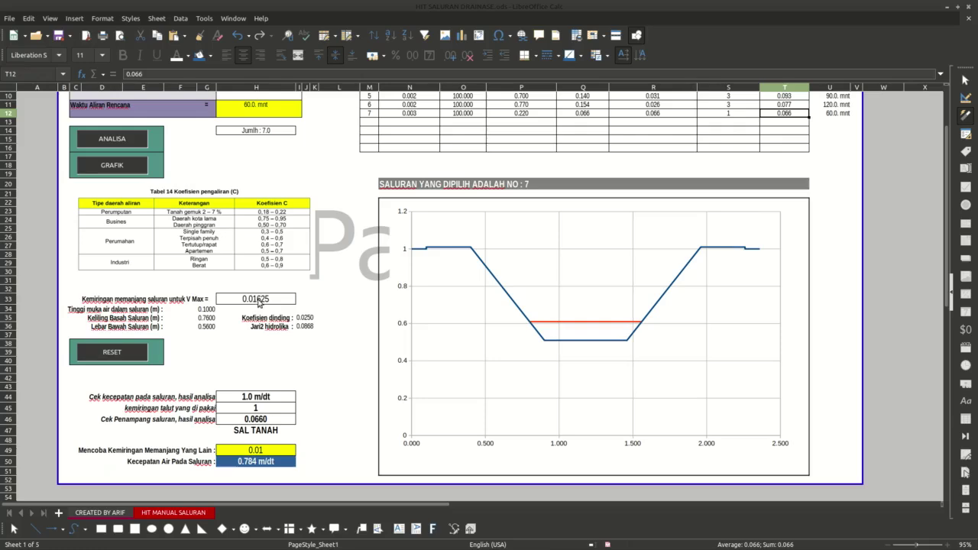
pyautogui.click(259, 302)
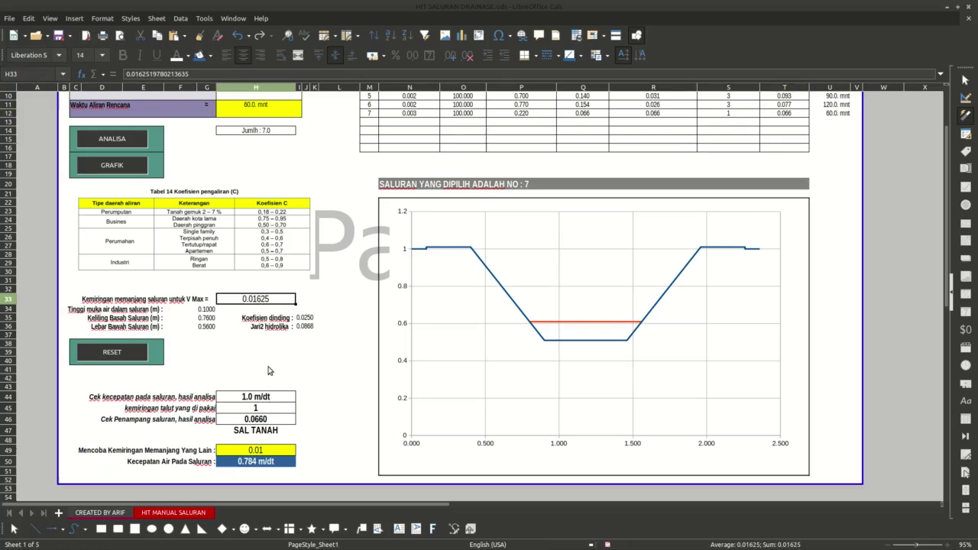
pyautogui.click(261, 399)
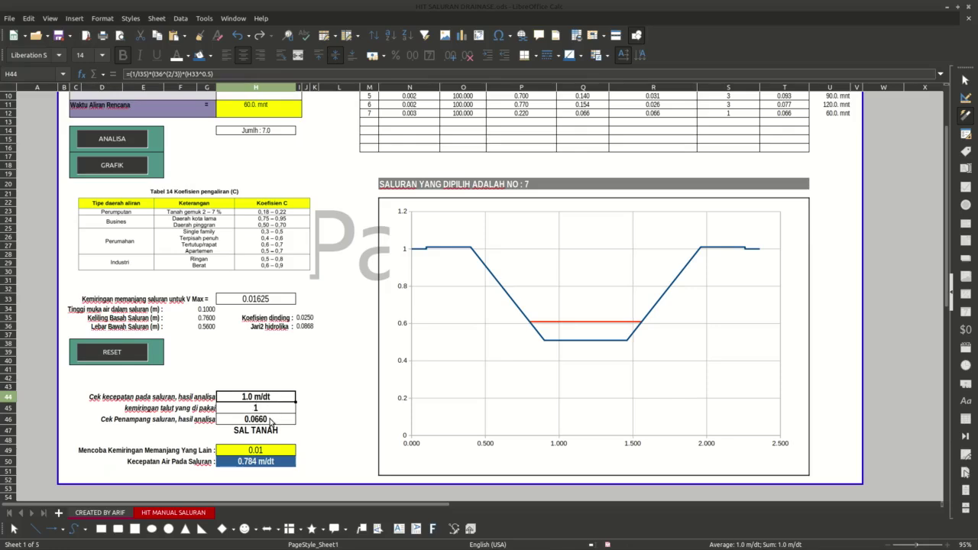
pyautogui.click(262, 452)
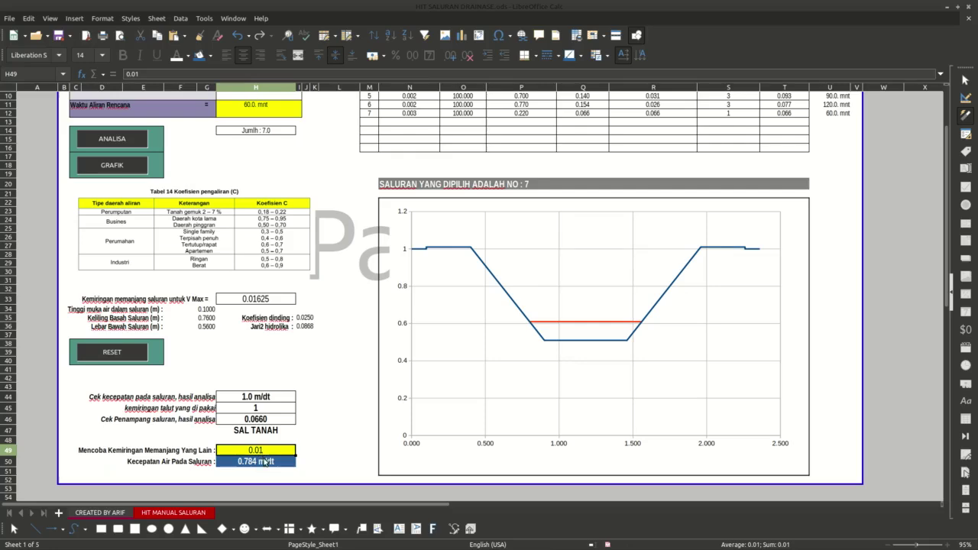
pyautogui.click(259, 464)
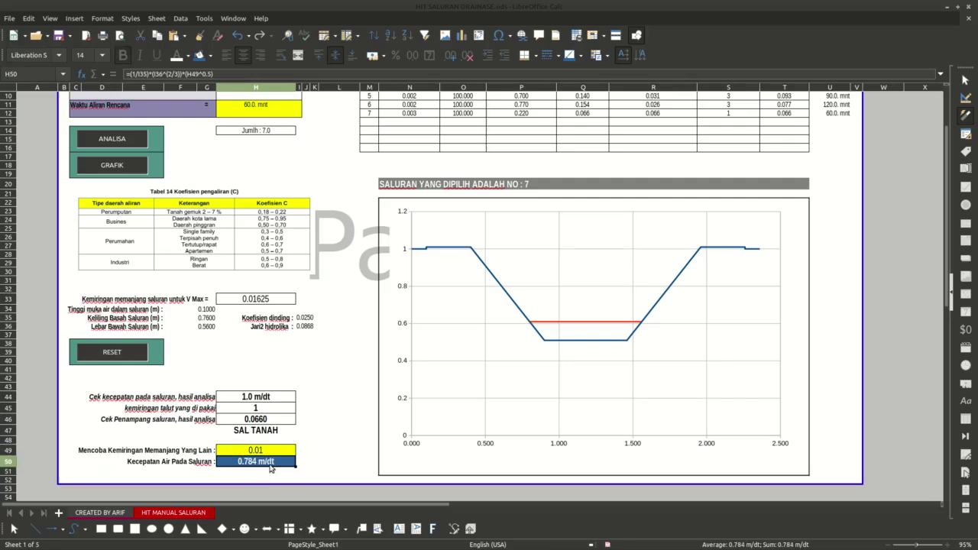
pyautogui.click(195, 331)
pyautogui.click(209, 328)
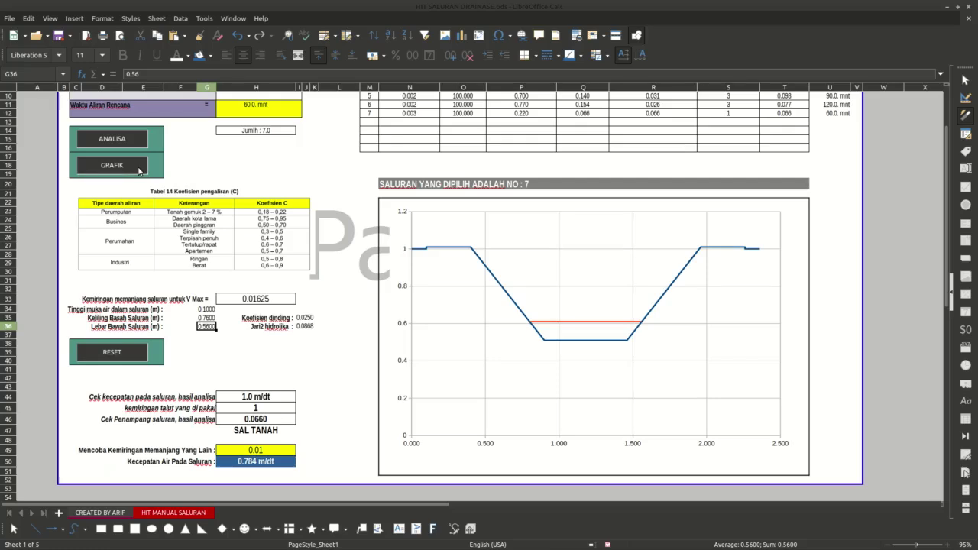
# - Regenerate the cross-section graph for channel number 7, trying a planned water height of 0.15 and settling on 0.14
pyautogui.click(140, 169)
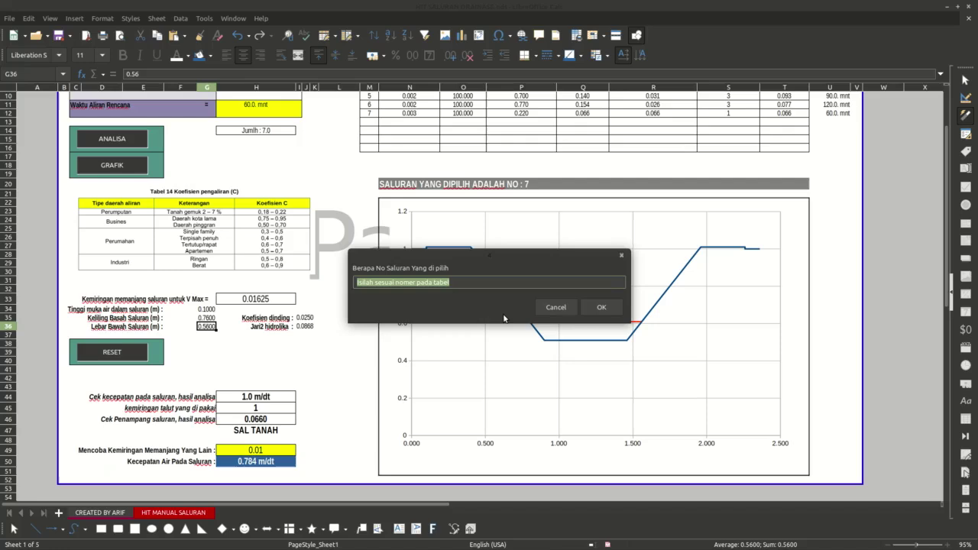
pyautogui.write('7')
pyautogui.press('Return')
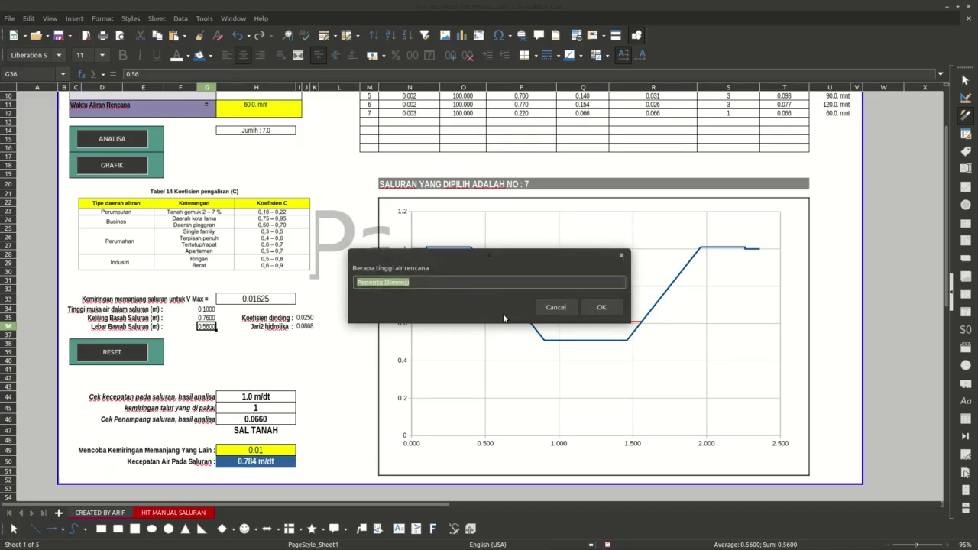
pyautogui.write('0.15')
pyautogui.press('Return')
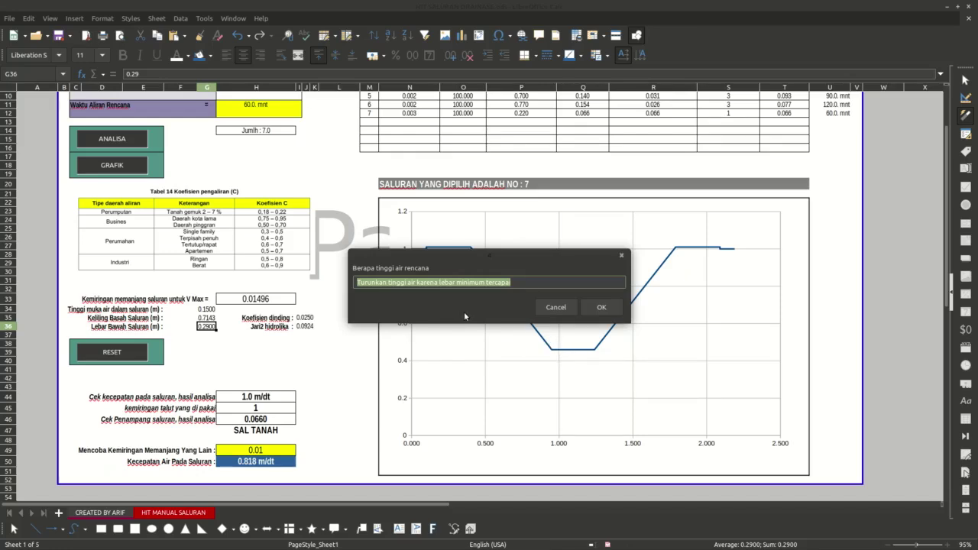
pyautogui.write('0.14')
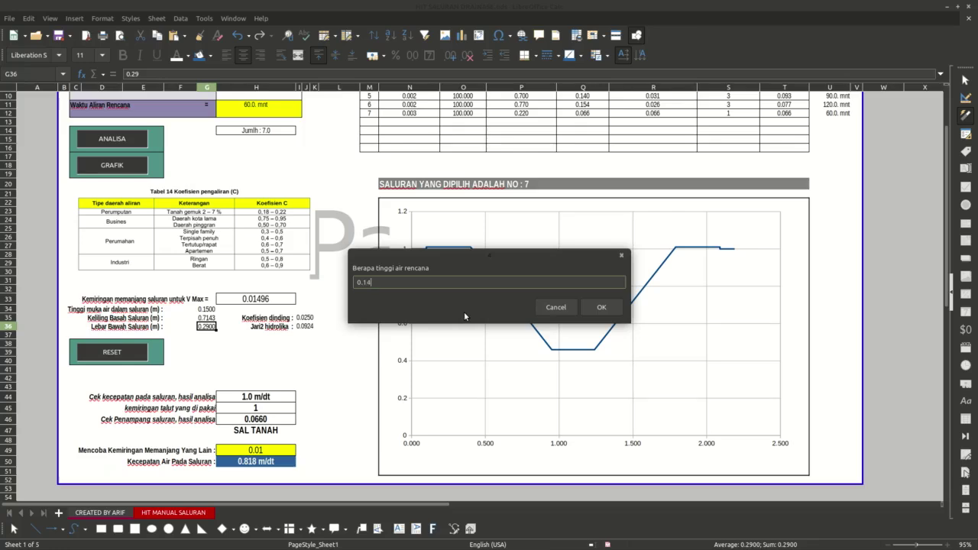
pyautogui.press('Return')
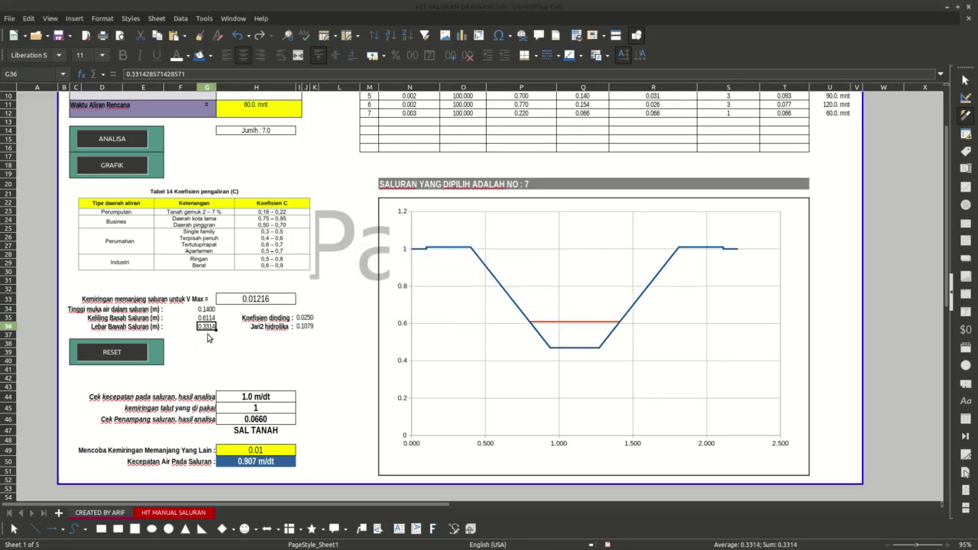
# - Review the redrawn channel's water height, velocity check and longitudinal slope for maximum velocity
pyautogui.scroll(-1, 208, 339)
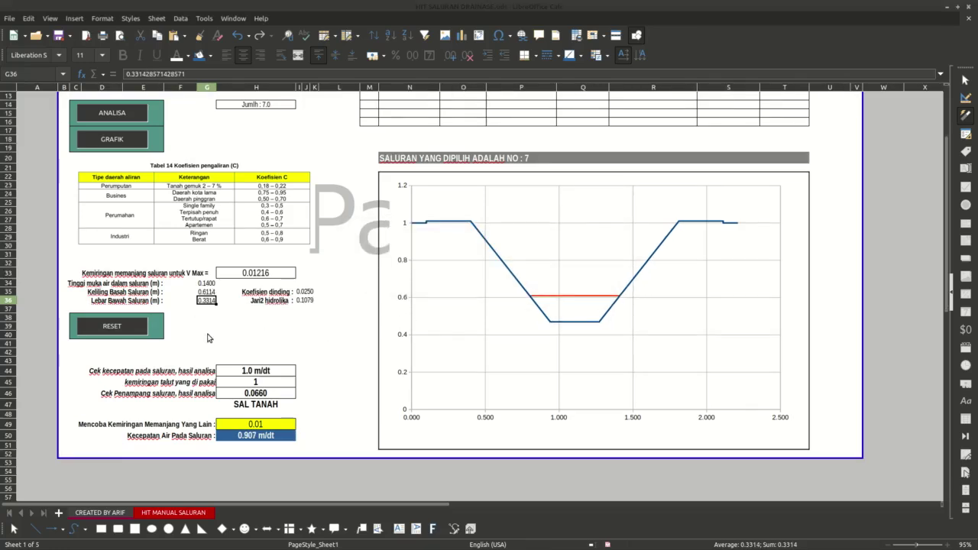
pyautogui.click(207, 284)
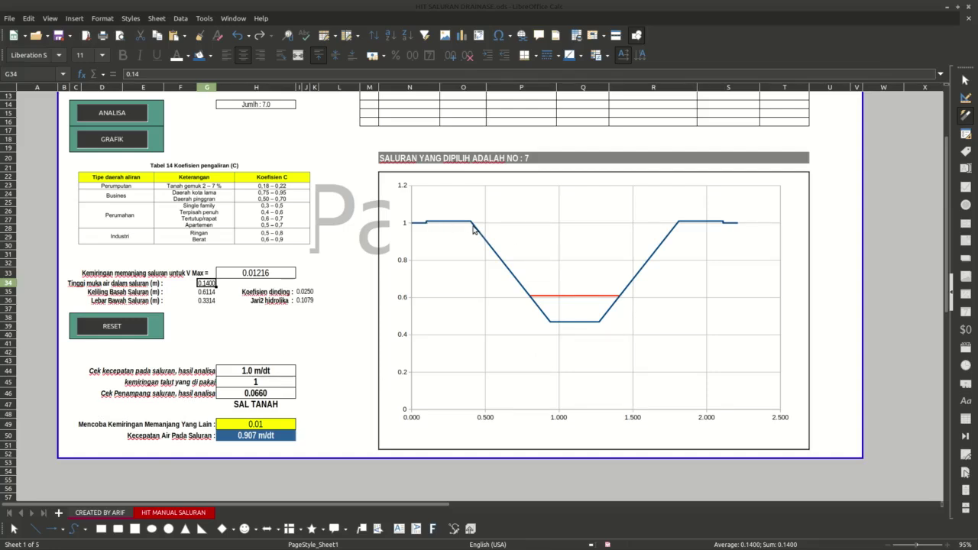
pyautogui.click(267, 372)
pyautogui.click(256, 276)
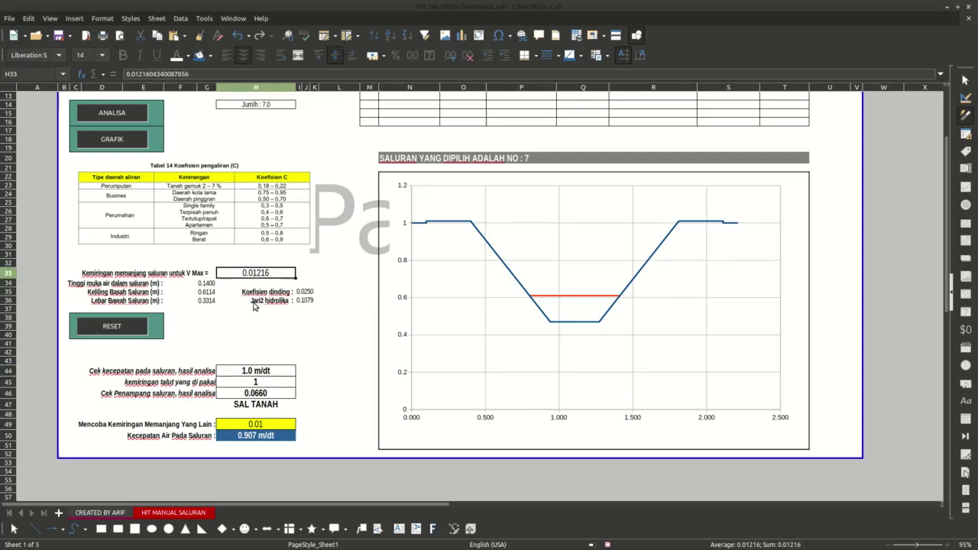
pyautogui.click(266, 352)
# - Examine the available drainage channel type options without changing the selected type
pyautogui.scroll(4, 263, 386)
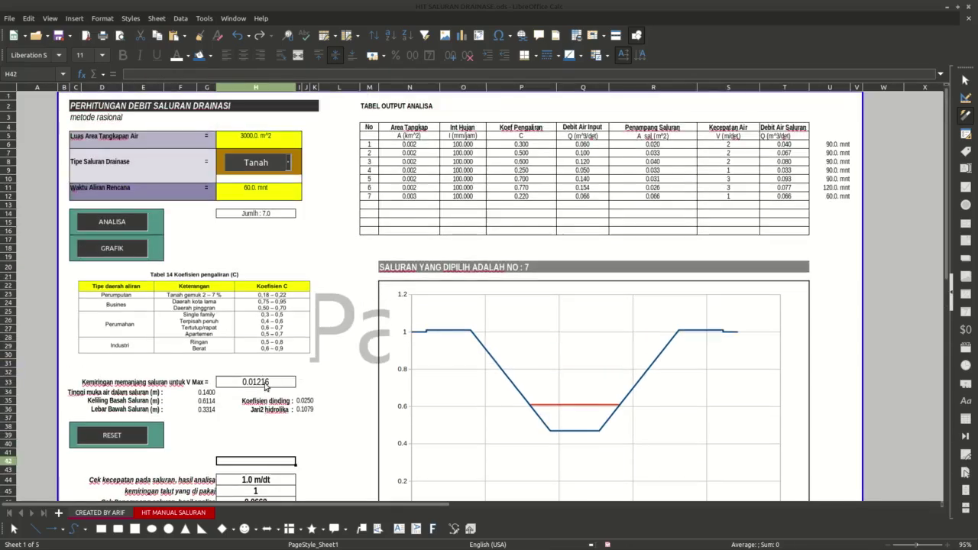
pyautogui.click(289, 163)
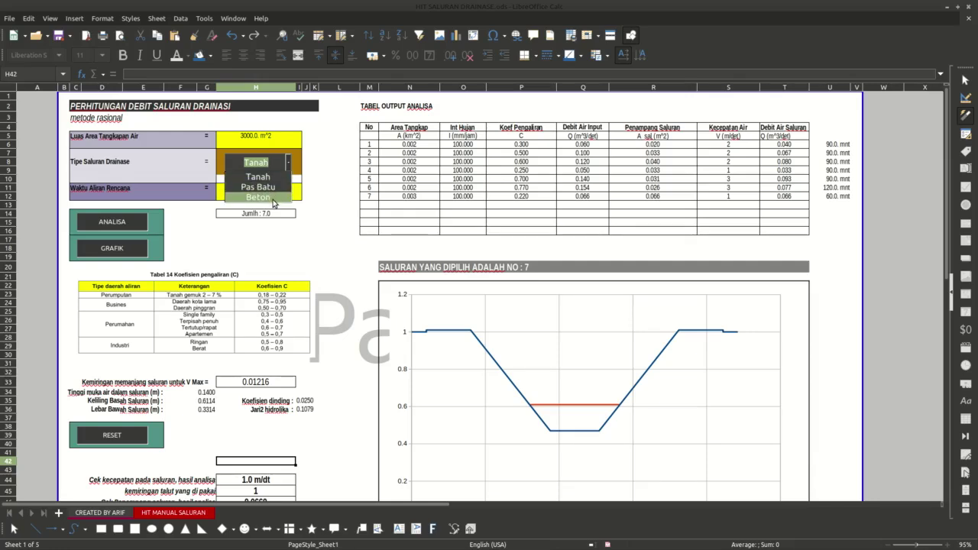
pyautogui.click(335, 199)
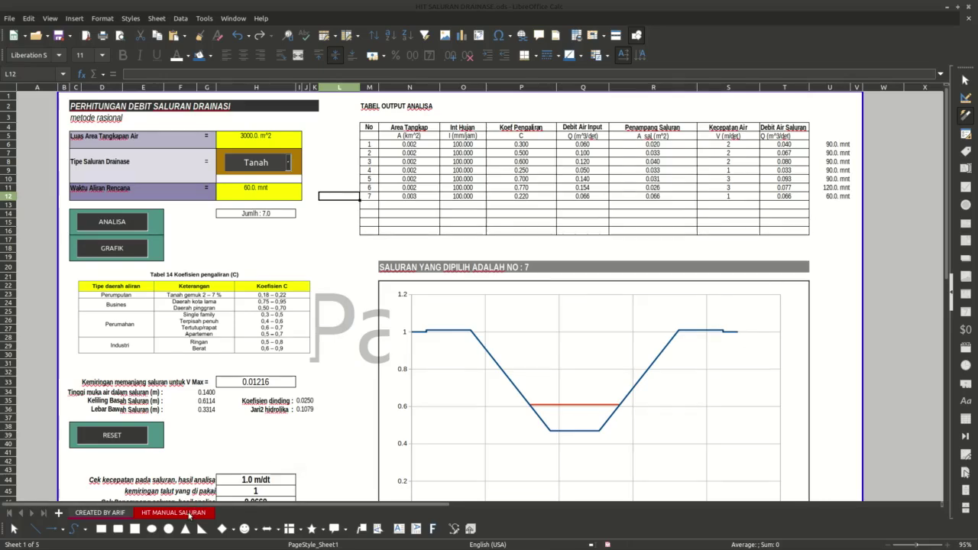
# - View the sheet with the U-ditch drainage cross-section calculation and return to the HIT MANUAL SALURAN sheet
pyautogui.click(100, 513)
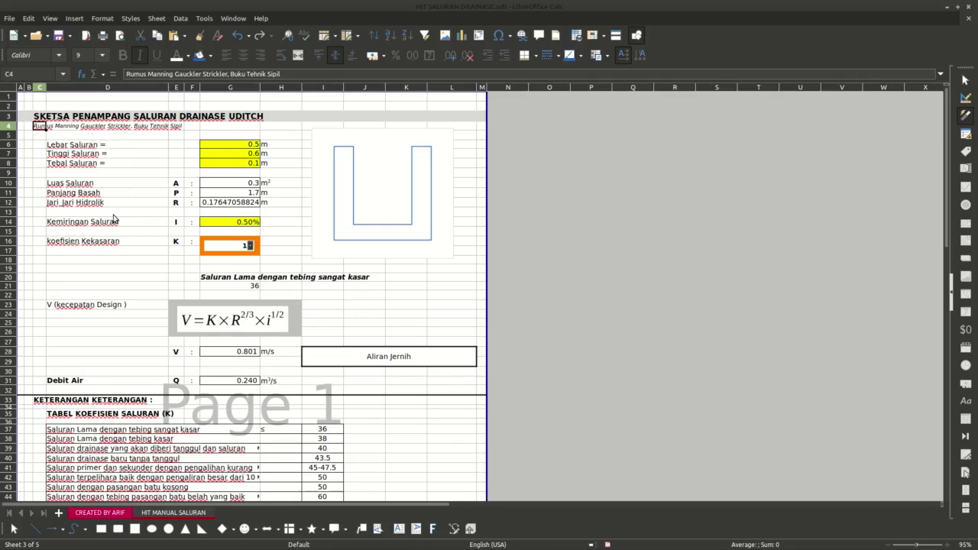
pyautogui.click(173, 513)
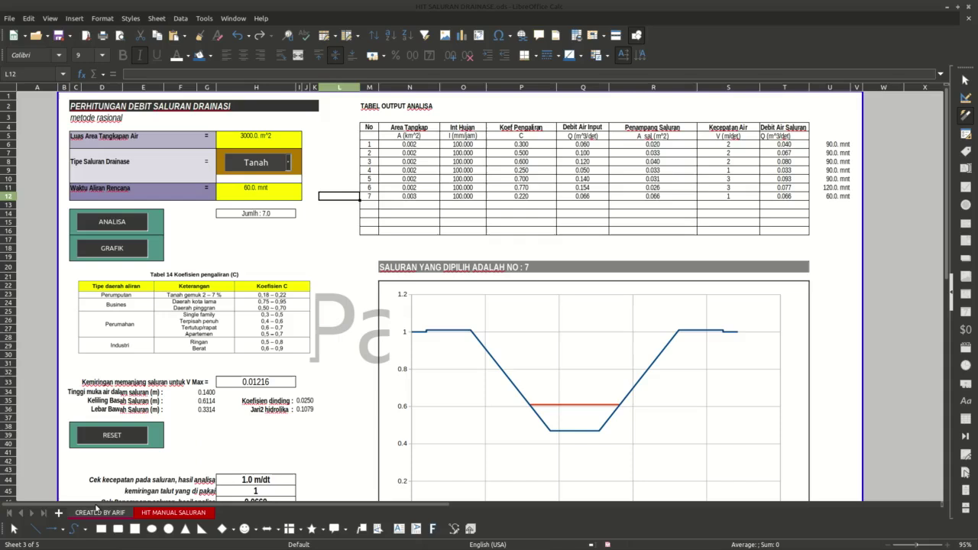